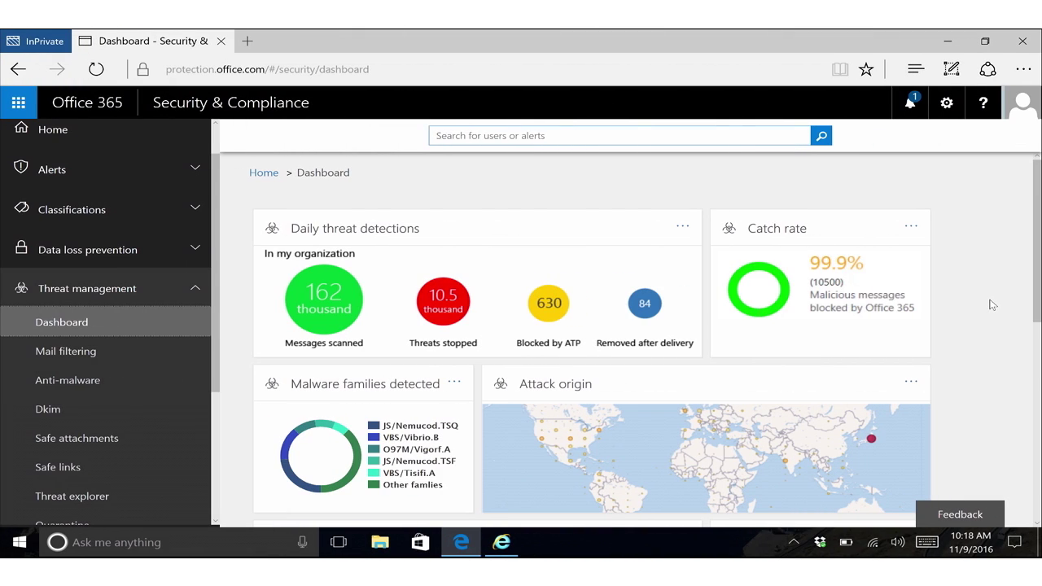
# - Review the threat management dashboard's widgets, from daily threat detections and attack origin to security trends and global threat detections
pyautogui.scroll(-1, 989, 306)
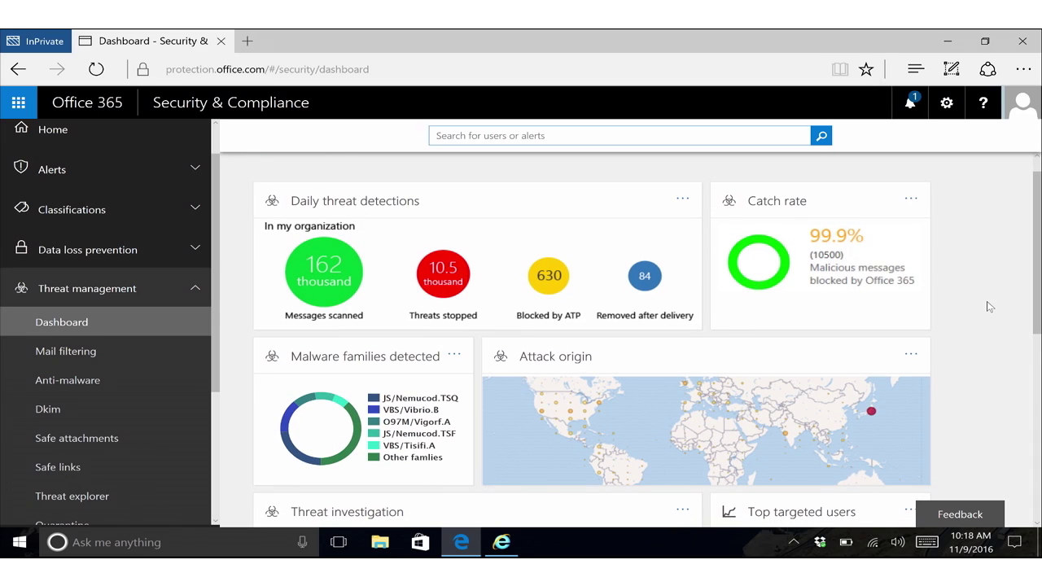
pyautogui.scroll(-1, 989, 306)
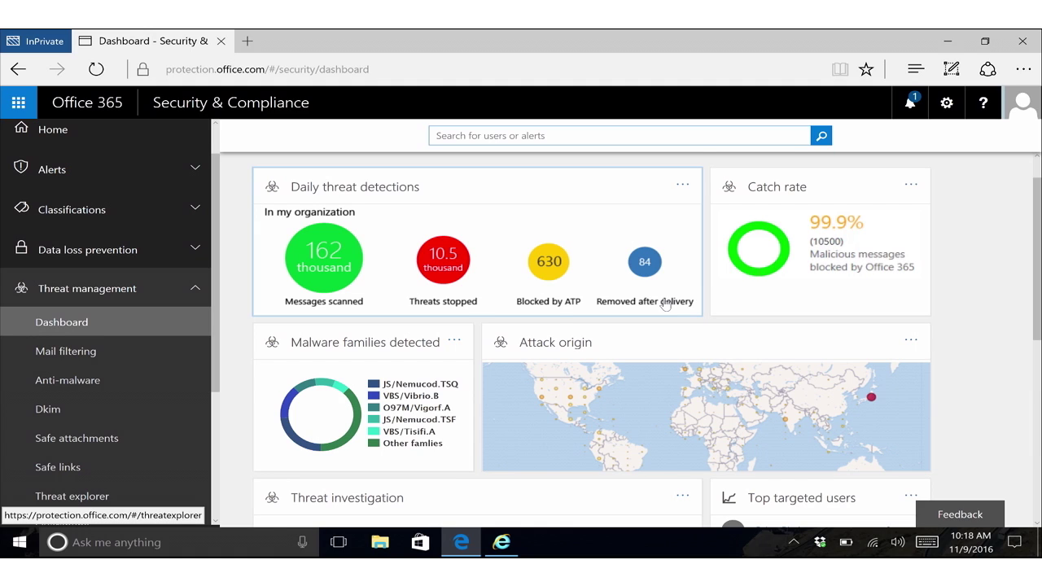
pyautogui.scroll(-3, 665, 304)
pyautogui.moveTo(315, 317)
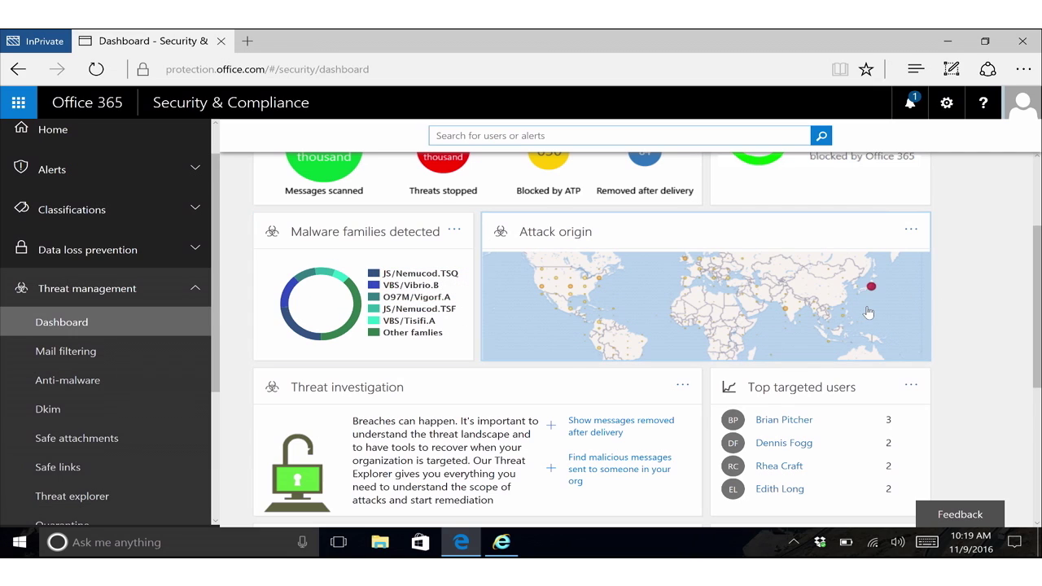
pyautogui.scroll(-2, 869, 313)
pyautogui.scroll(-2, 869, 312)
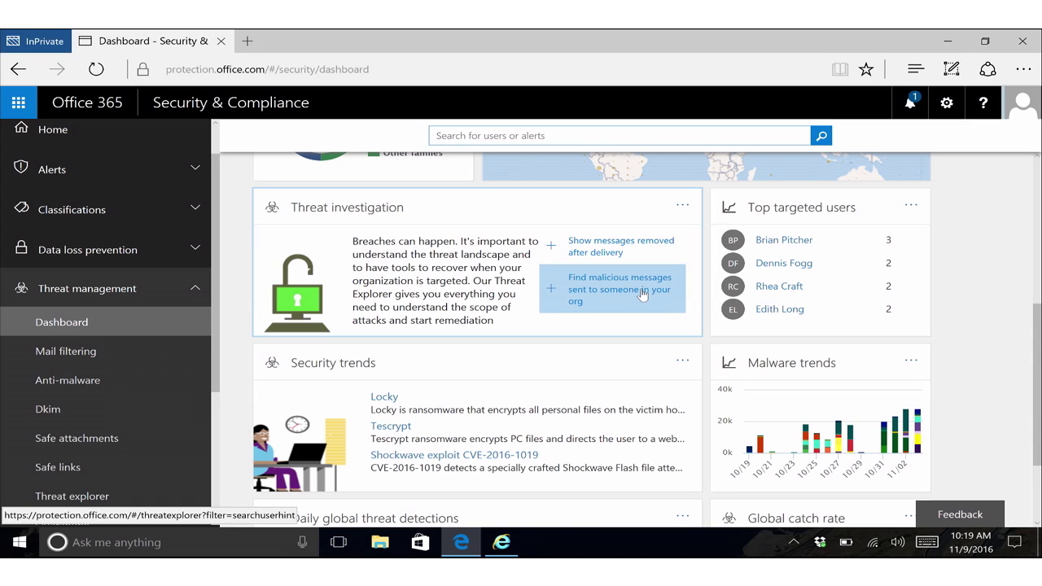
pyautogui.scroll(-3, 643, 295)
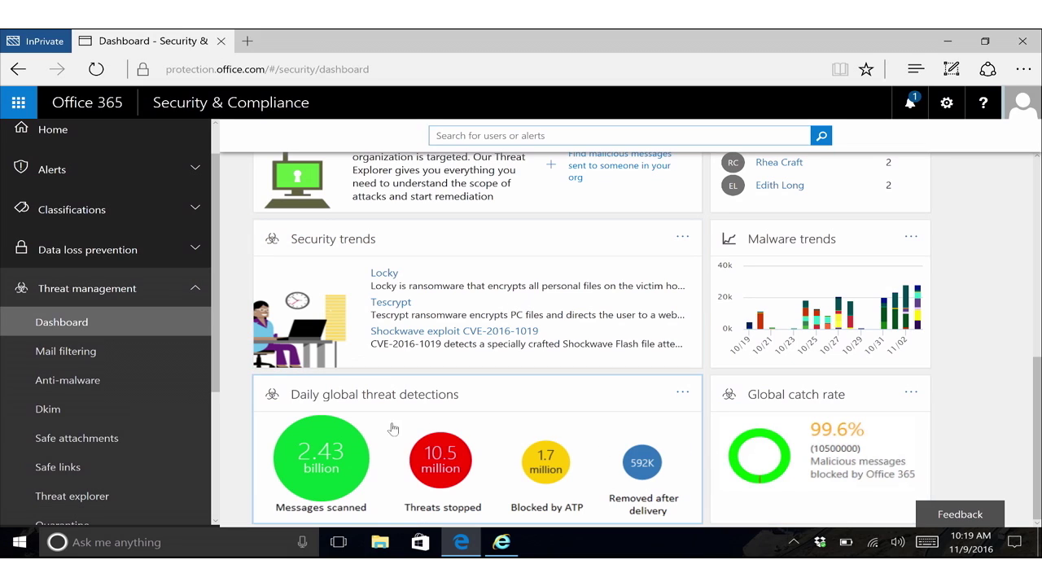
pyautogui.scroll(-1, 134, 383)
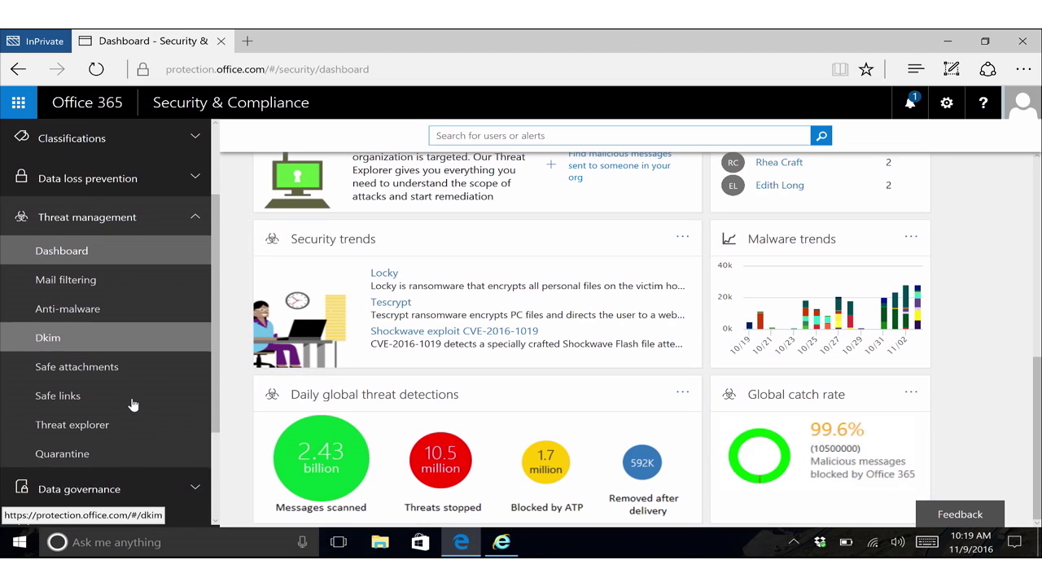
# - Open Threat explorer and filter it to the time range from 2016-10-31 to 2016-11-04
pyautogui.click(92, 420)
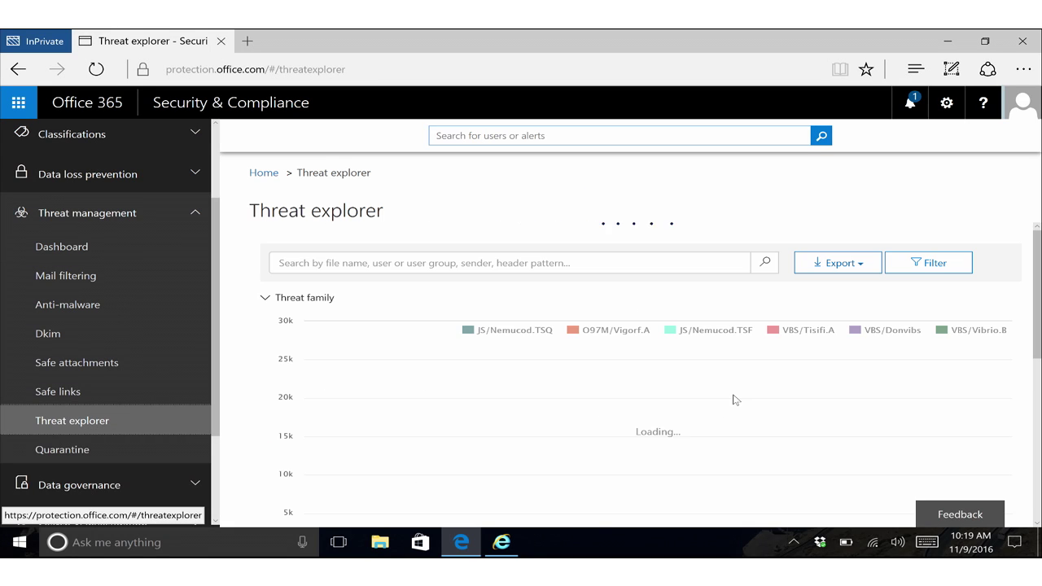
pyautogui.scroll(-2, 735, 399)
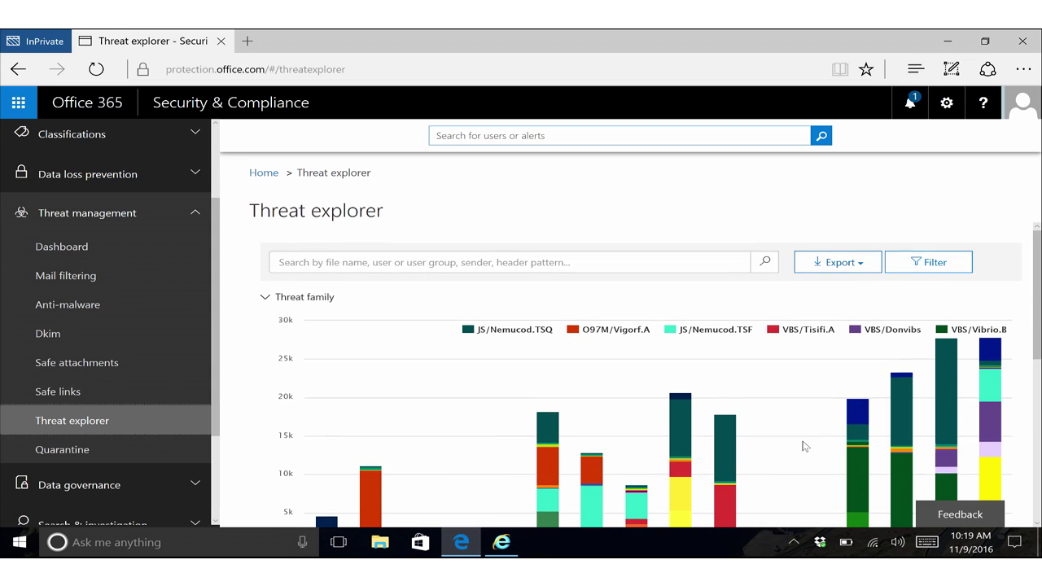
pyautogui.click(922, 265)
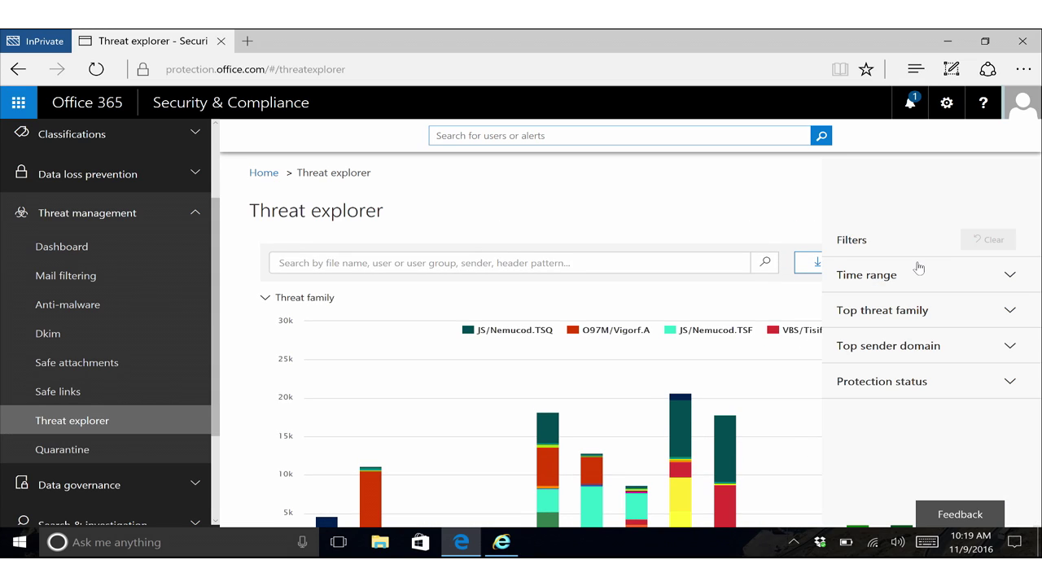
pyautogui.click(868, 286)
pyautogui.click(928, 317)
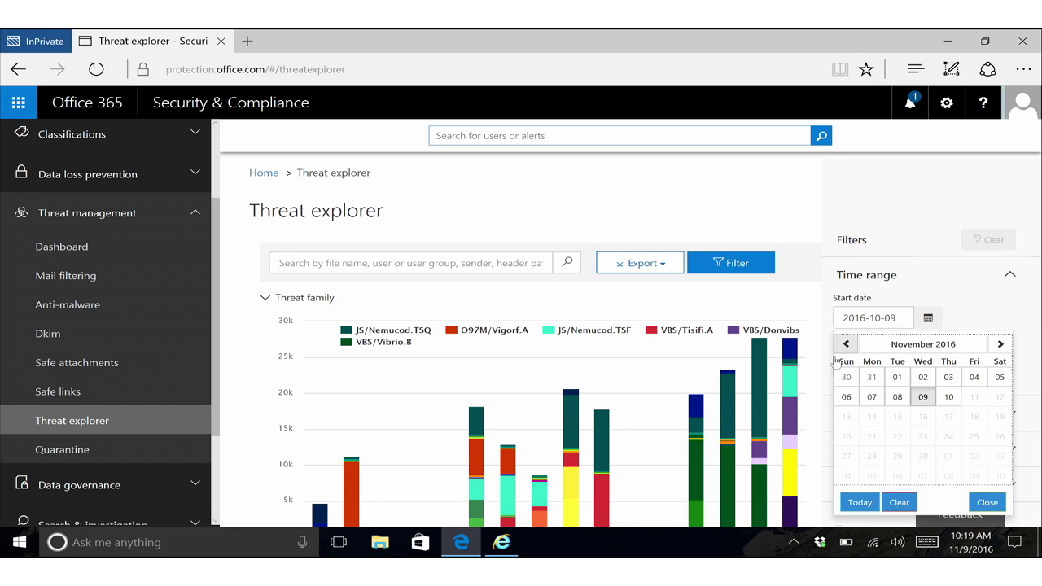
pyautogui.click(869, 378)
pyautogui.click(917, 372)
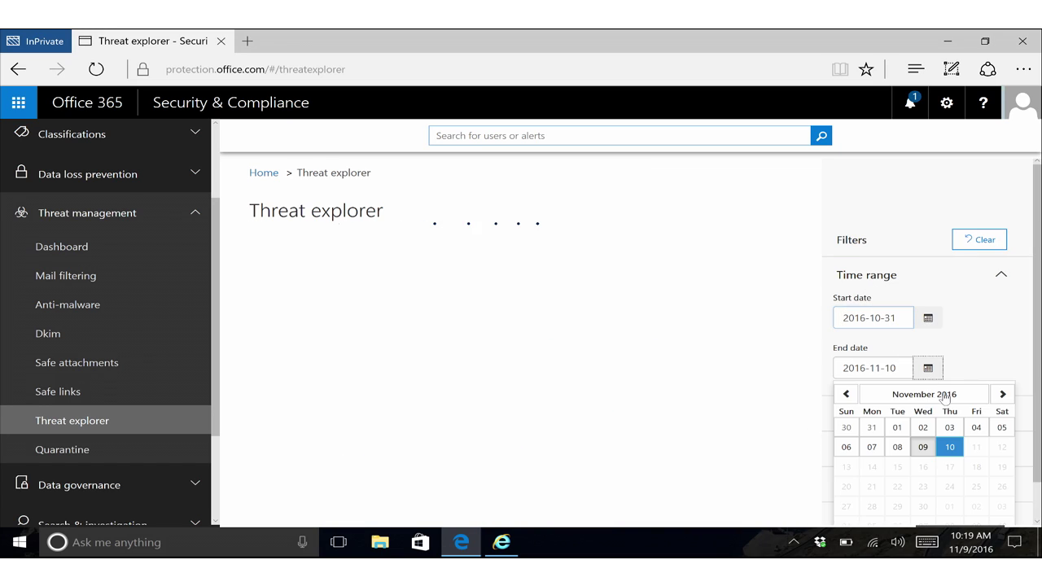
pyautogui.click(975, 429)
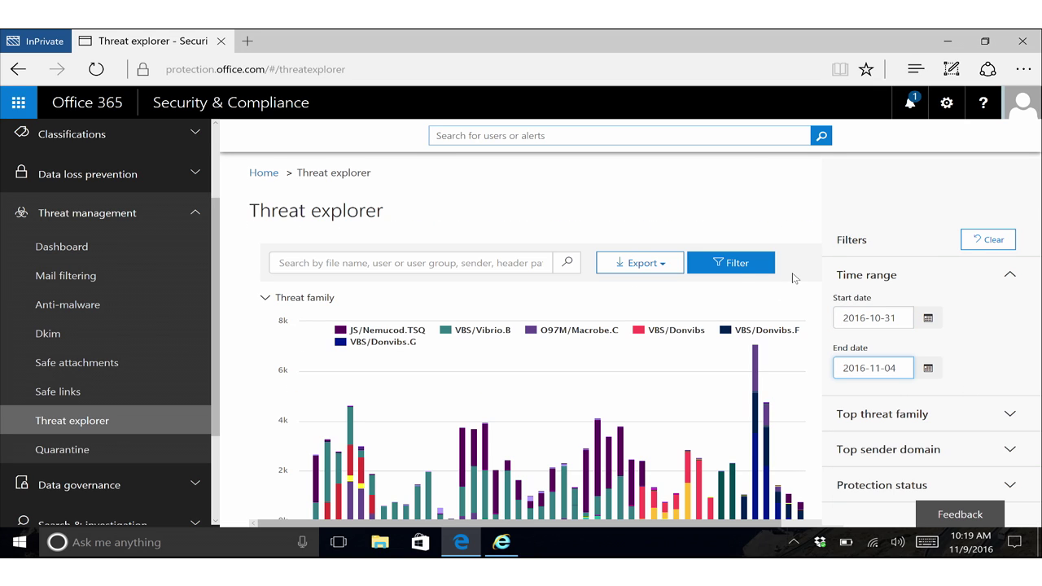
# - Open the JS/Nemucod.TSQ details from the top threats, highlight the description's credential-stealing or ransomware phrase and show the technical details
pyautogui.scroll(-2, 768, 288)
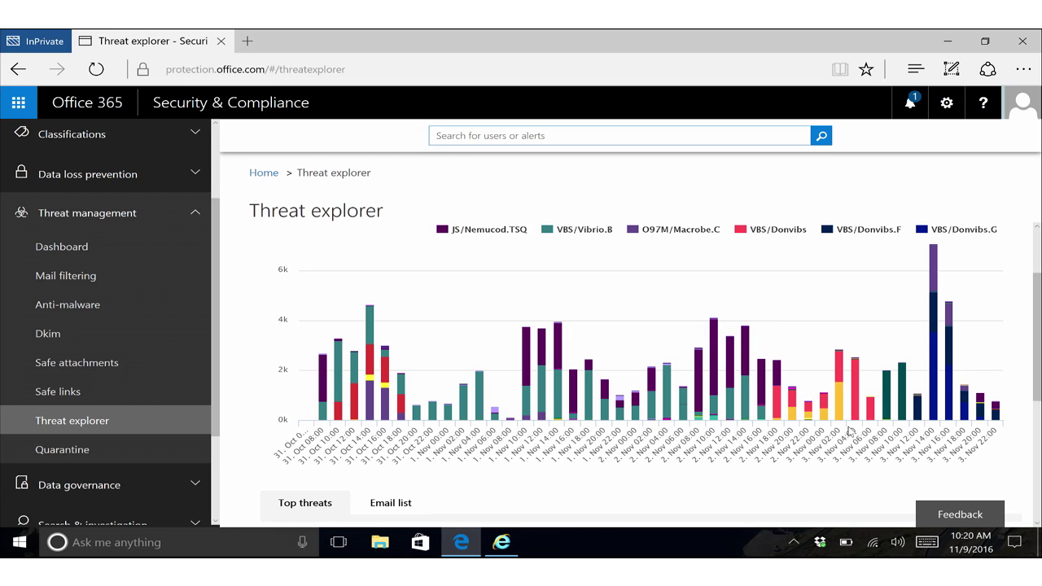
pyautogui.scroll(-5, 595, 334)
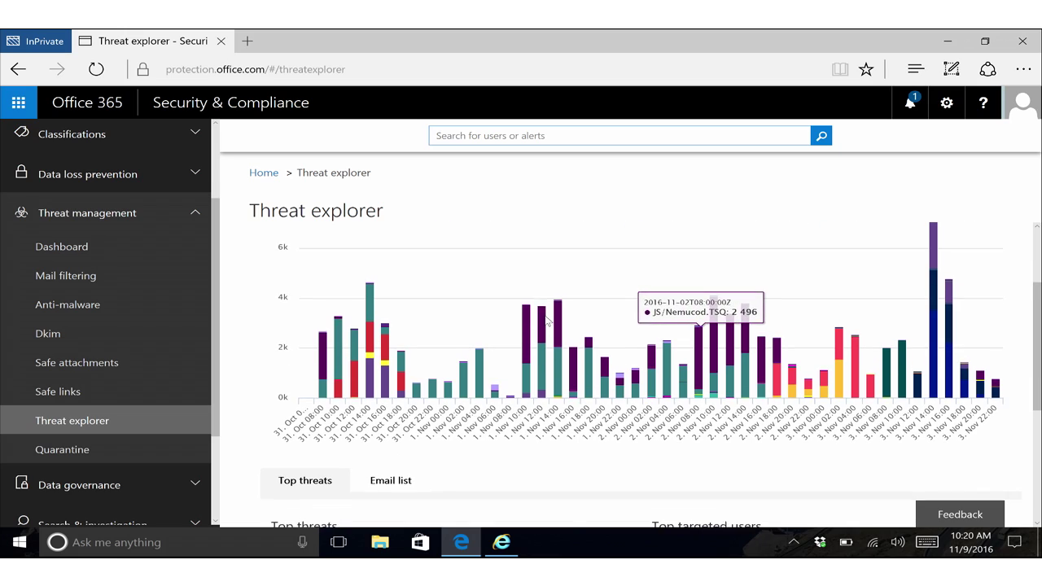
pyautogui.scroll(-1, 545, 320)
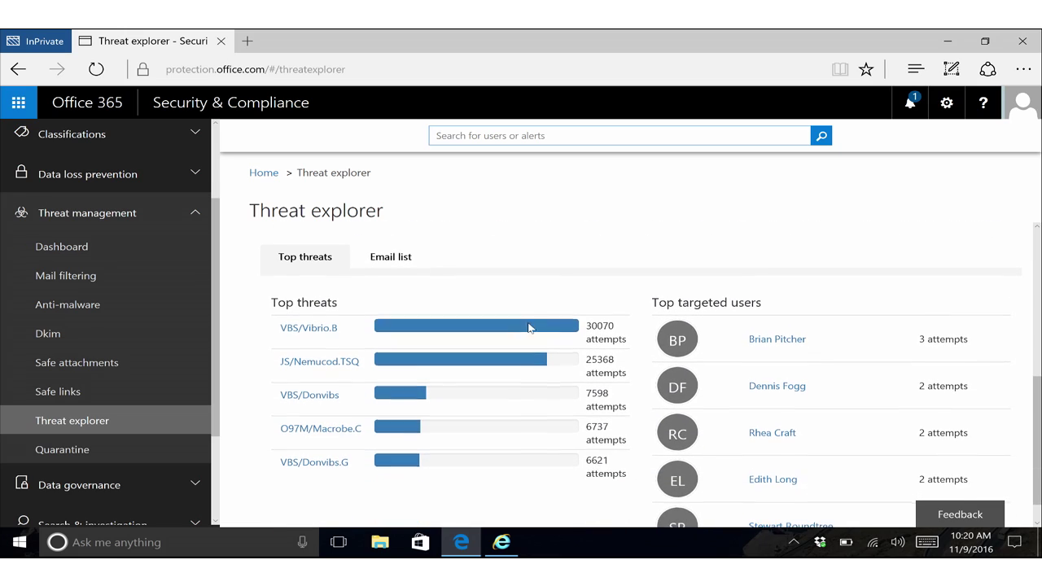
pyautogui.click(333, 368)
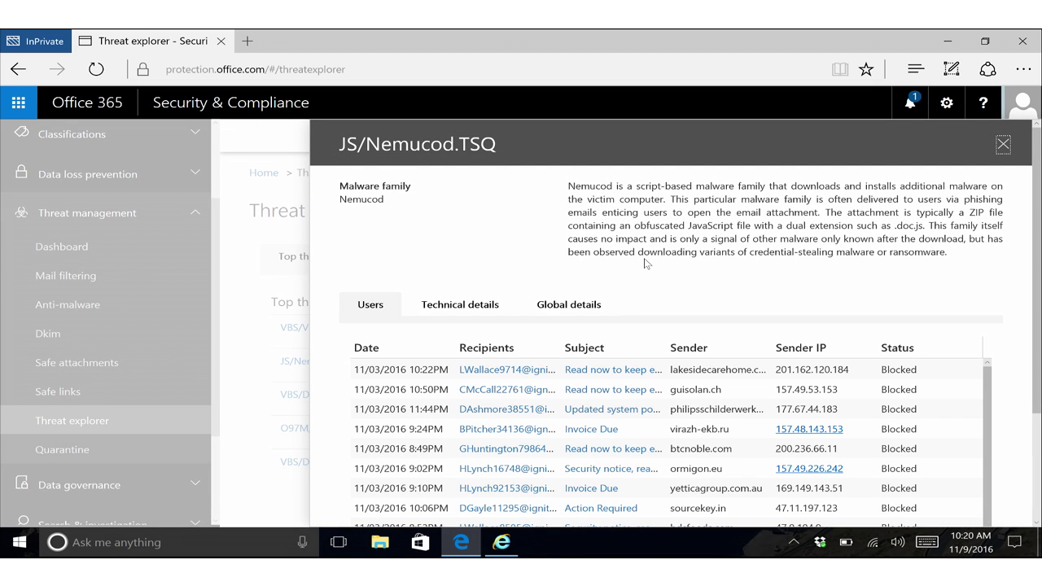
pyautogui.moveTo(644, 262); pyautogui.dragTo(923, 264)
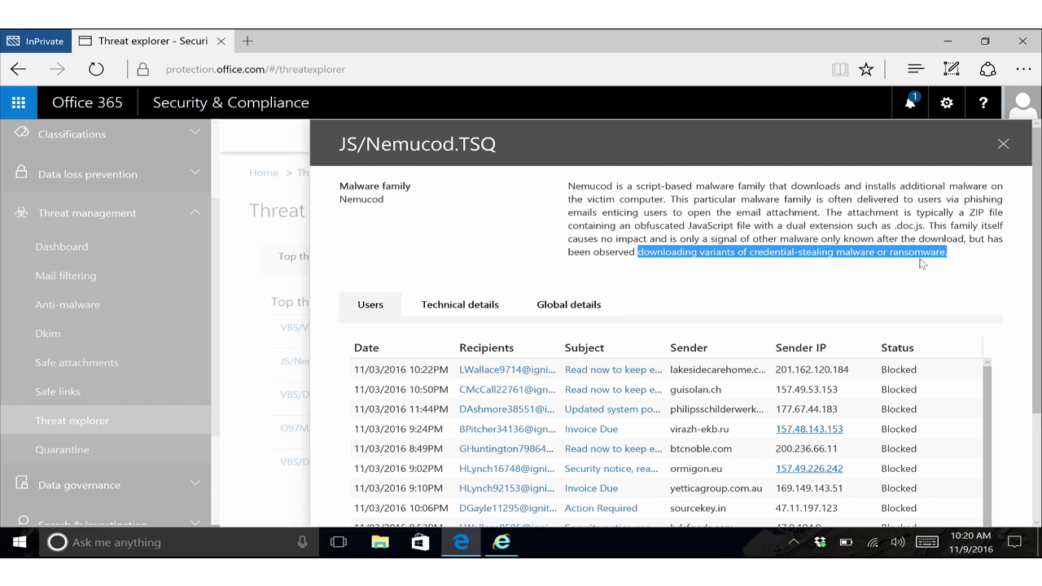
pyautogui.click(438, 307)
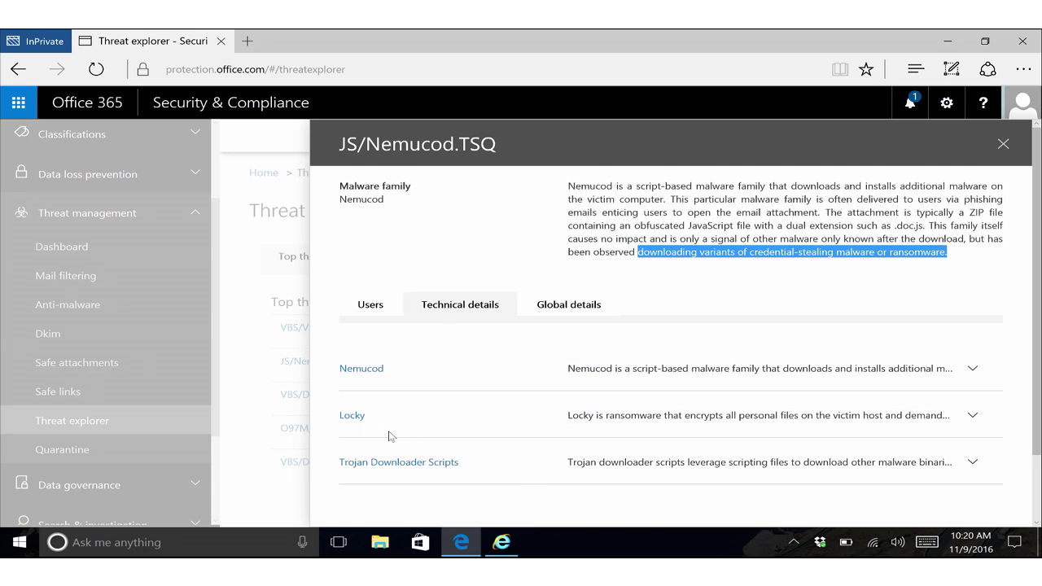
# - Open the Locky threat summary report and read through it, zooming in on the ransom payment amount in its Summary
pyautogui.click(599, 417)
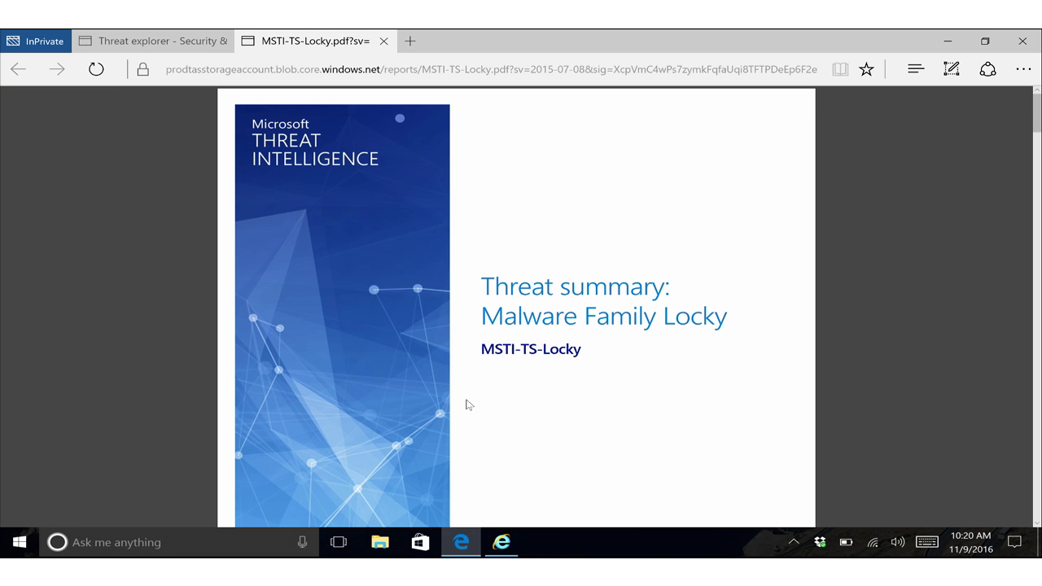
pyautogui.scroll(-10, 544, 350)
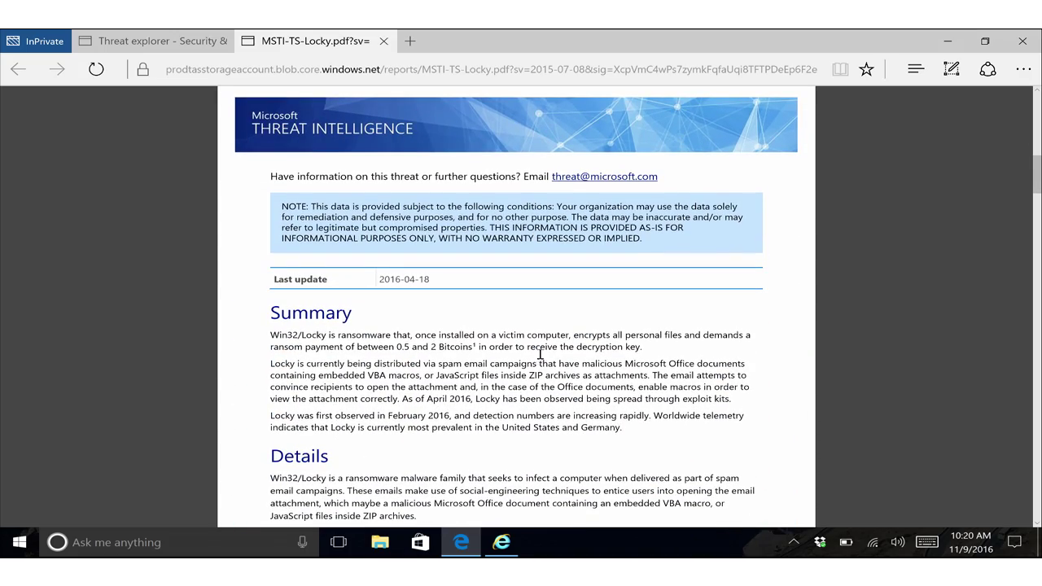
pyautogui.scroll(5, 557, 344)
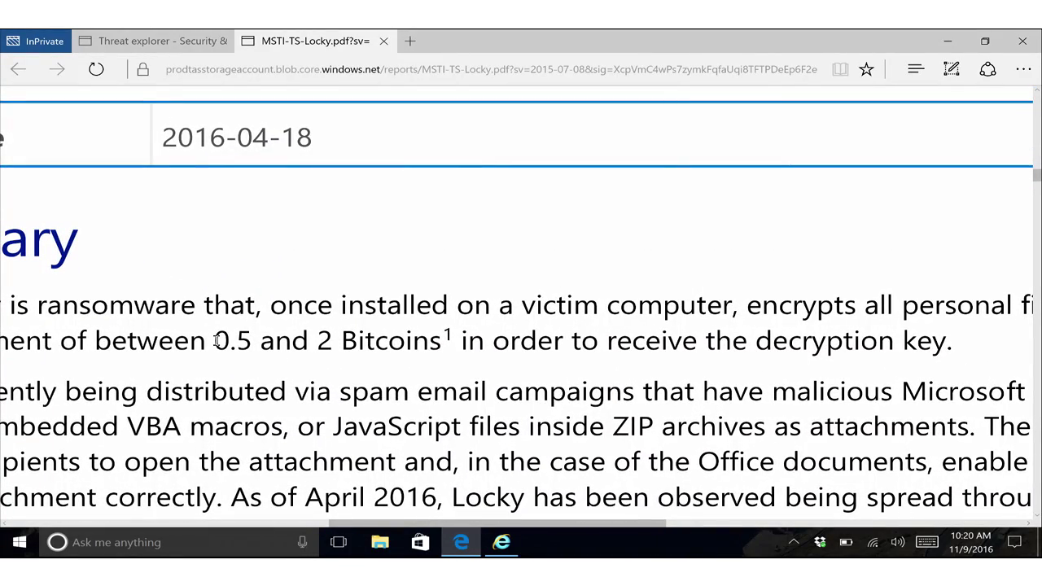
pyautogui.moveTo(217, 340); pyautogui.dragTo(446, 340)
pyautogui.click(397, 338)
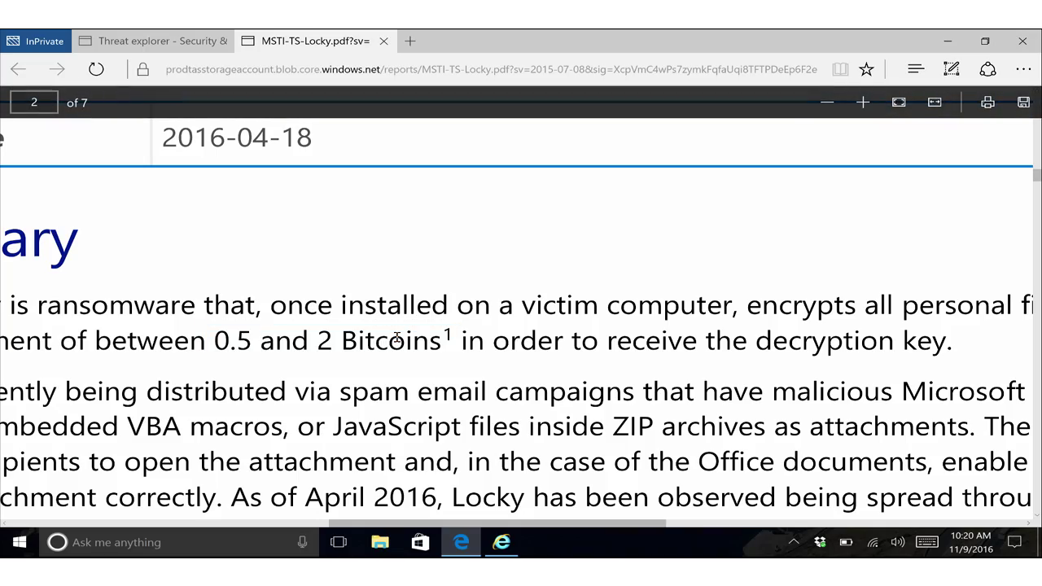
pyautogui.scroll(-5, 293, 456)
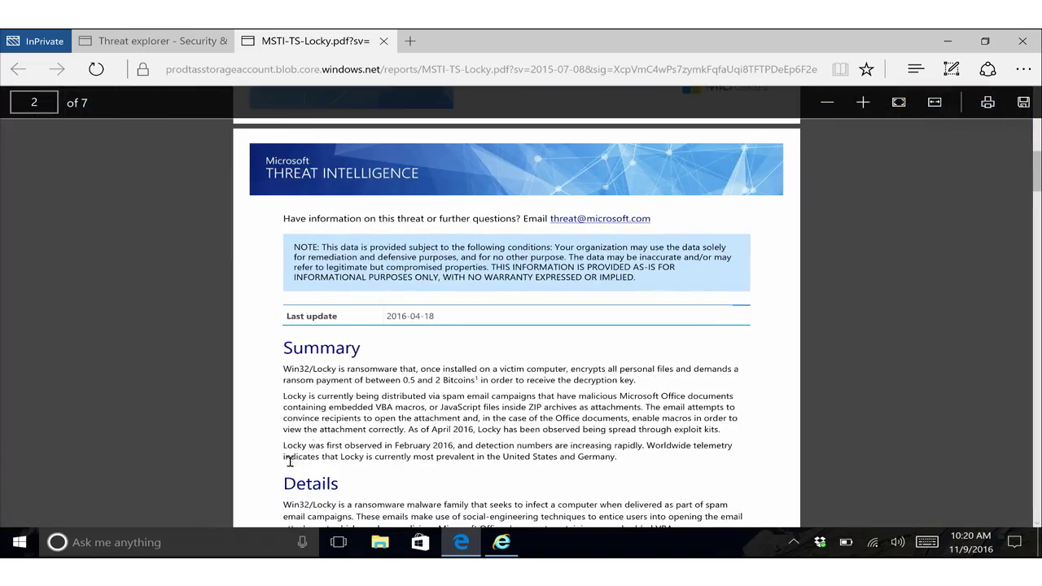
pyautogui.scroll(-3, 318, 447)
pyautogui.scroll(-15, 319, 448)
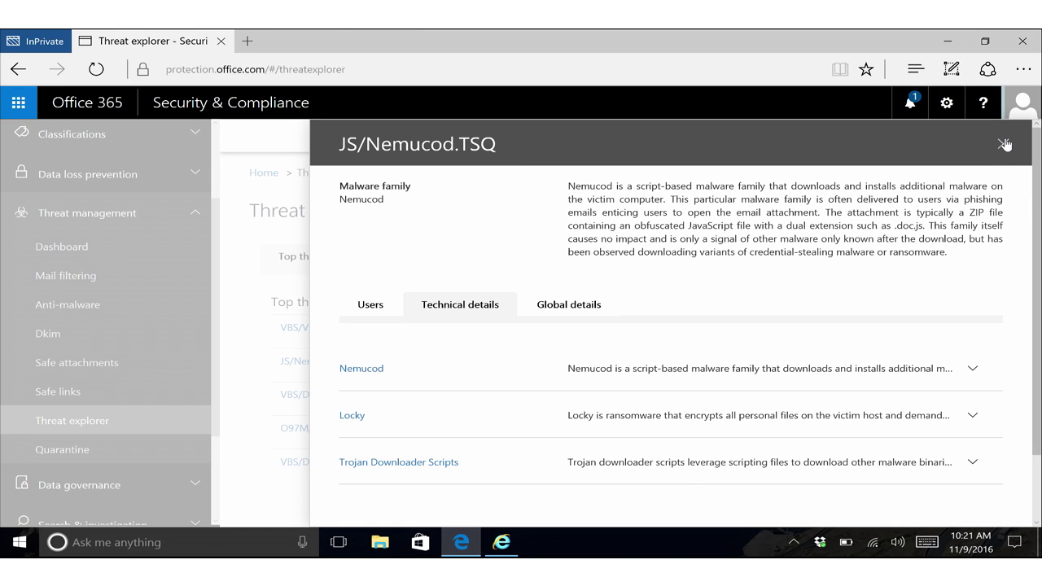
# - Close the JS/Nemucod.TSQ details and filter Threat explorer to the Delivered protection status, keeping the top threats in view
pyautogui.click(1003, 144)
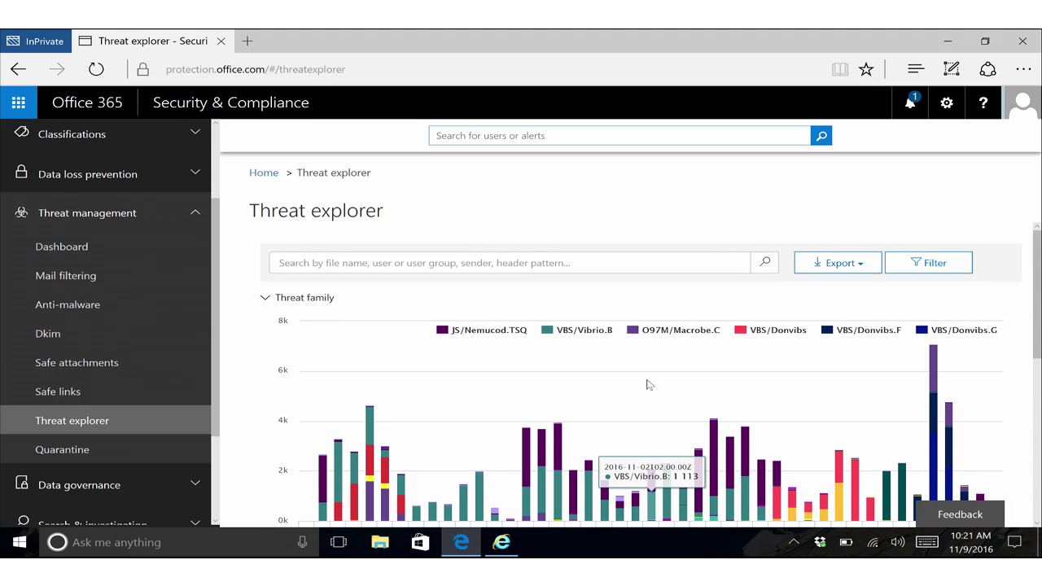
pyautogui.click(928, 262)
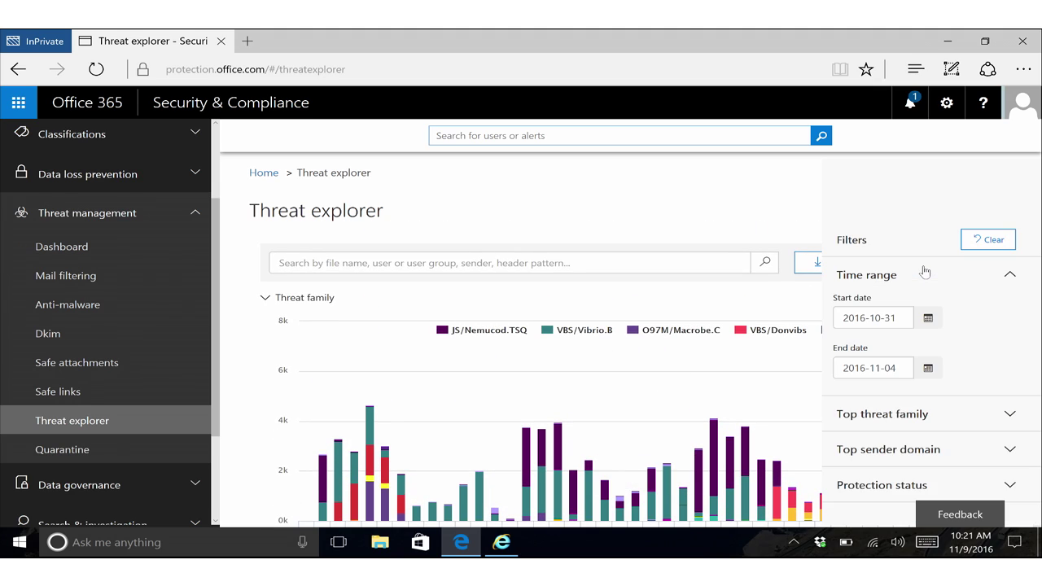
pyautogui.click(876, 488)
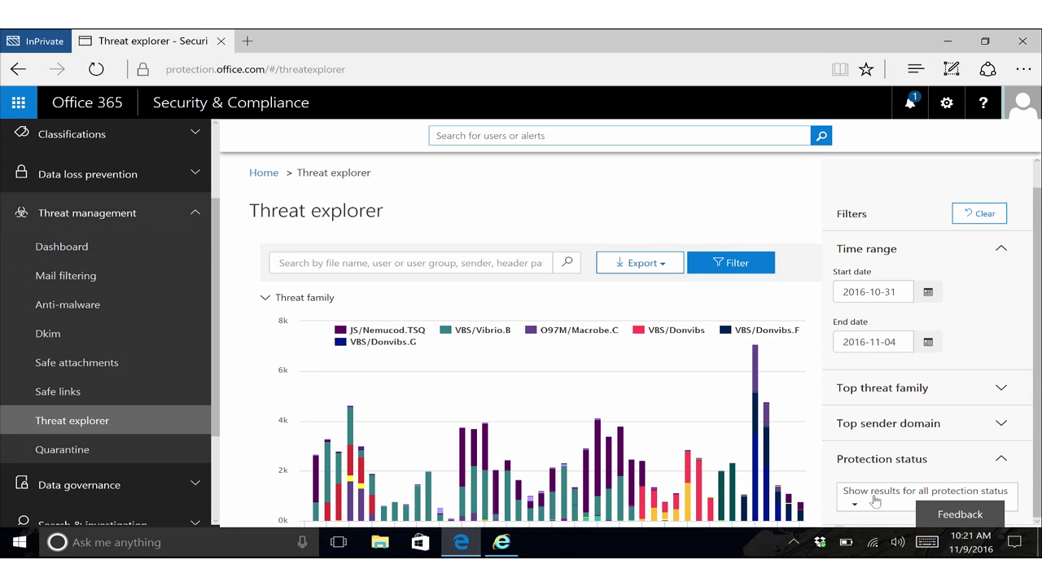
pyautogui.click(876, 499)
pyautogui.scroll(-1, 889, 453)
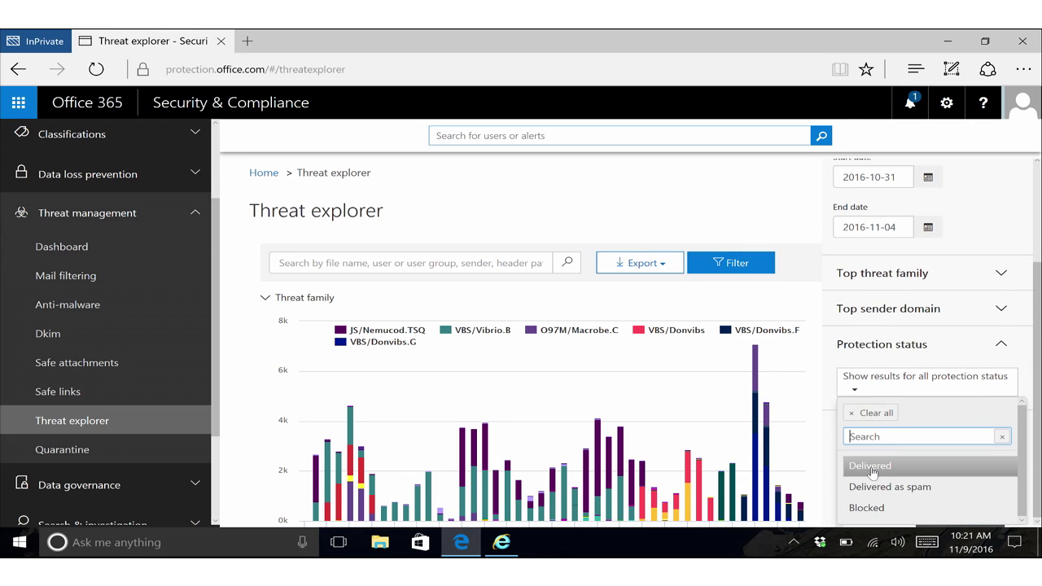
pyautogui.click(872, 467)
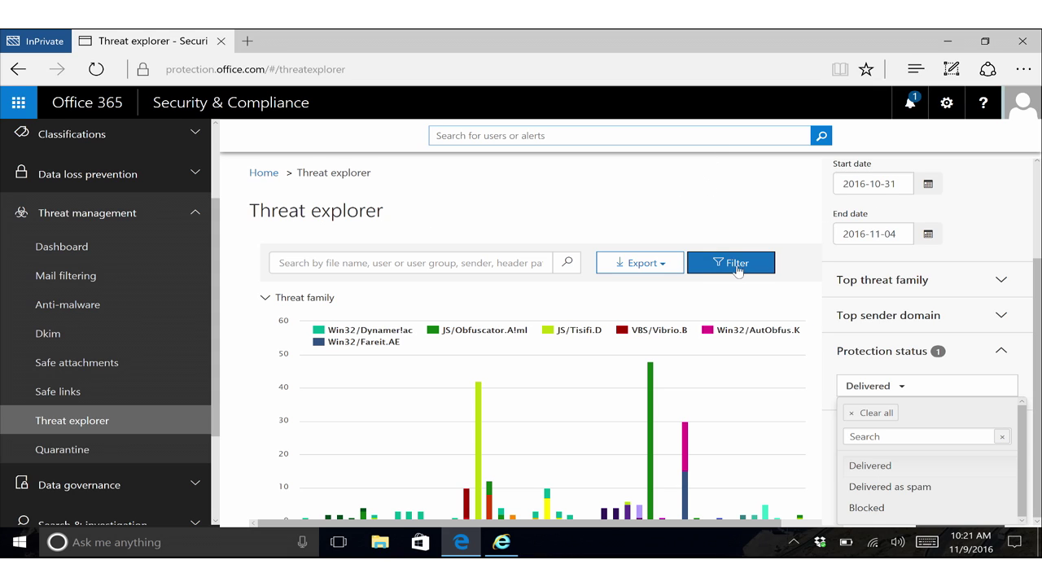
pyautogui.click(742, 266)
pyautogui.scroll(-1, 744, 322)
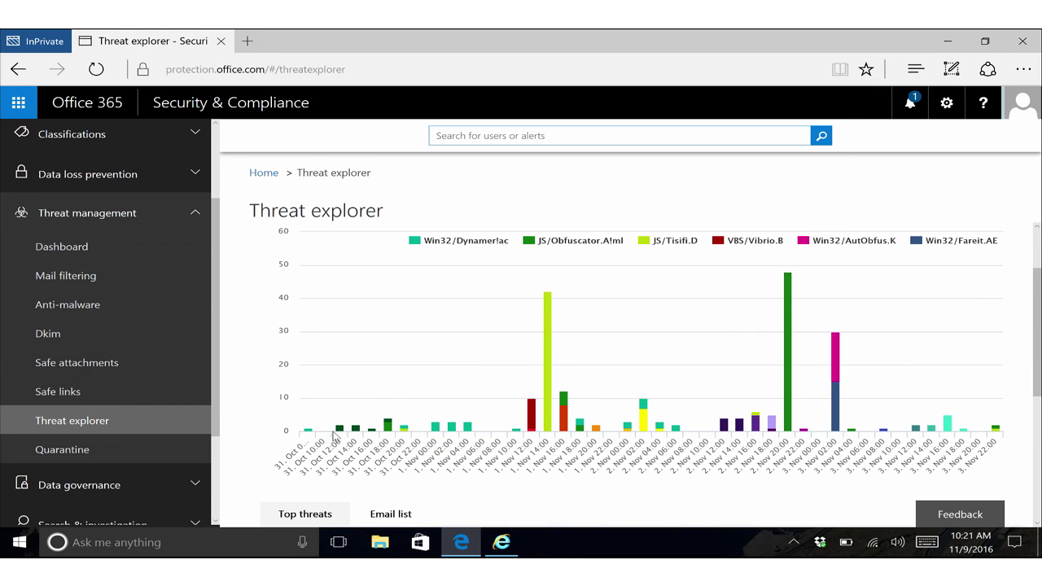
pyautogui.scroll(-2, 560, 396)
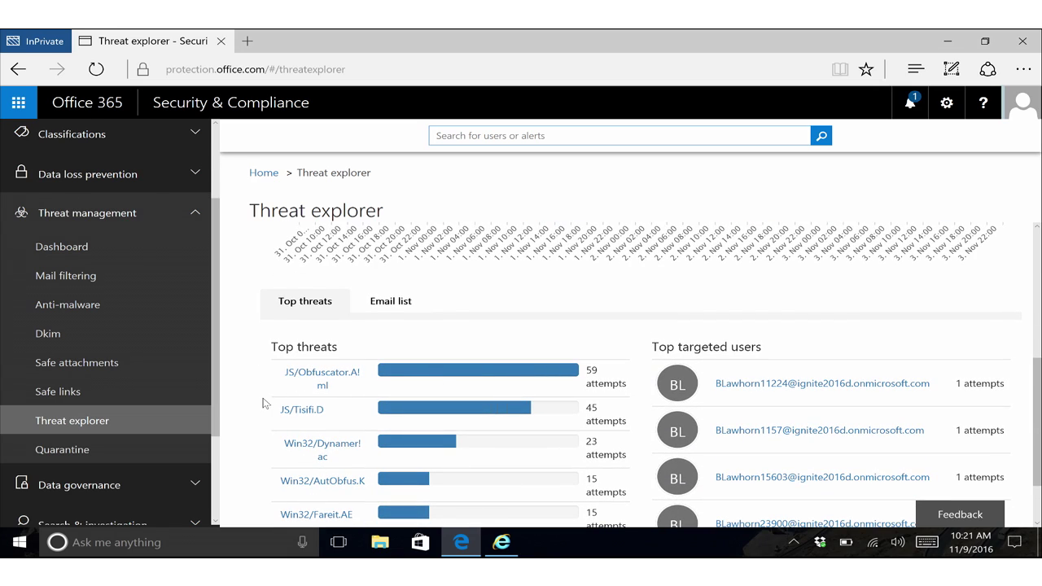
# - Switch to the Windows Defender ATP machine page and expand the 14:34:33 timeline event where OUTLOOK.EXE saved an attachment to disk
pyautogui.hotkey('alt', 'Tab')
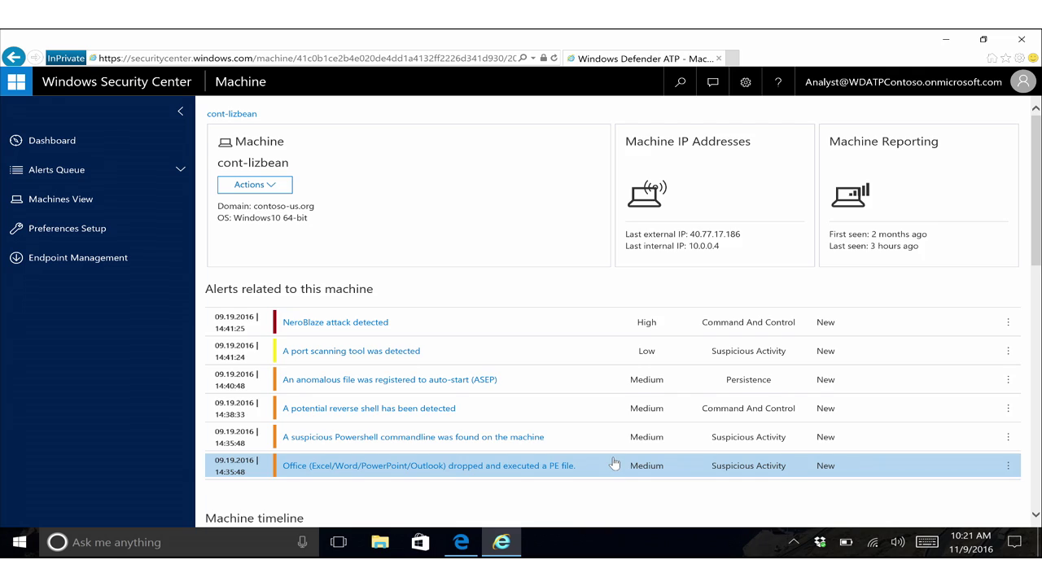
pyautogui.scroll(-10, 614, 463)
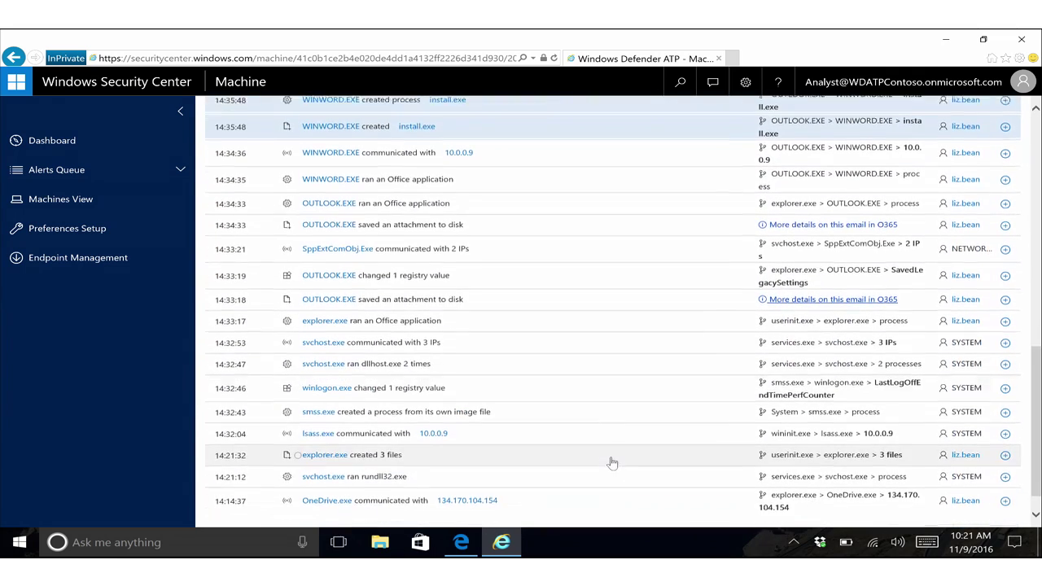
pyautogui.scroll(1, 609, 458)
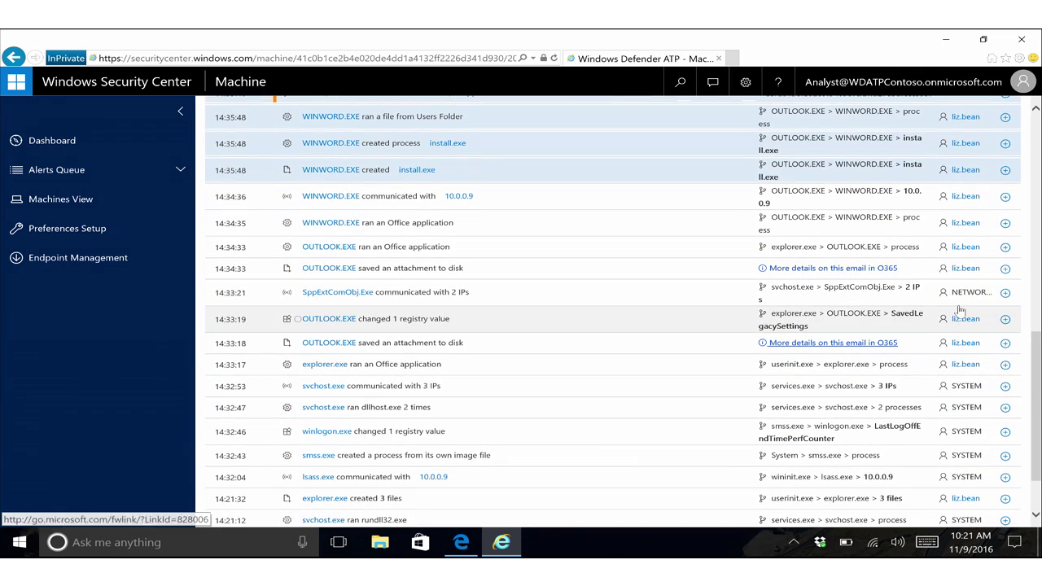
pyautogui.click(1006, 269)
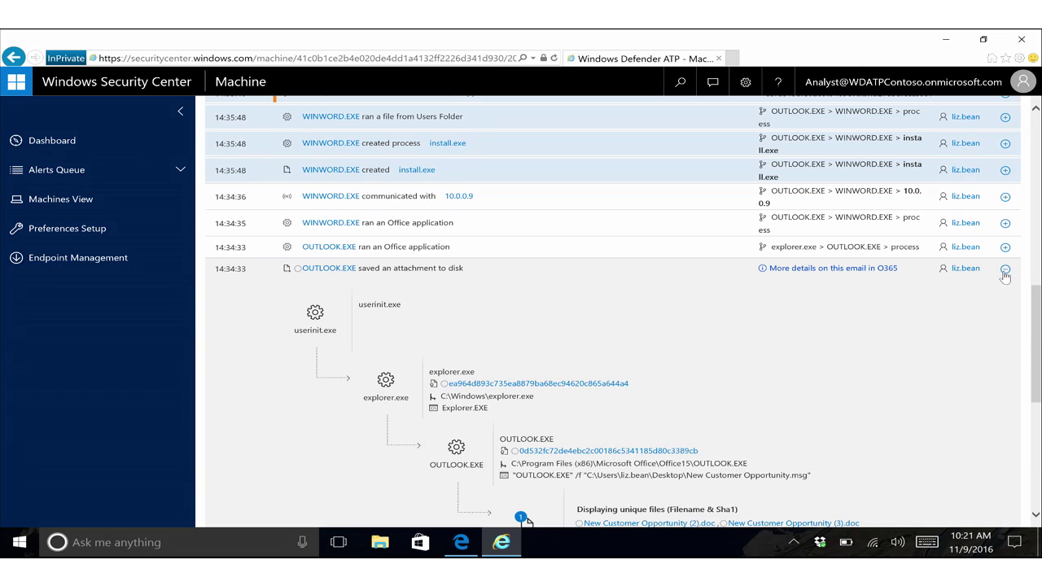
pyautogui.scroll(-1, 943, 280)
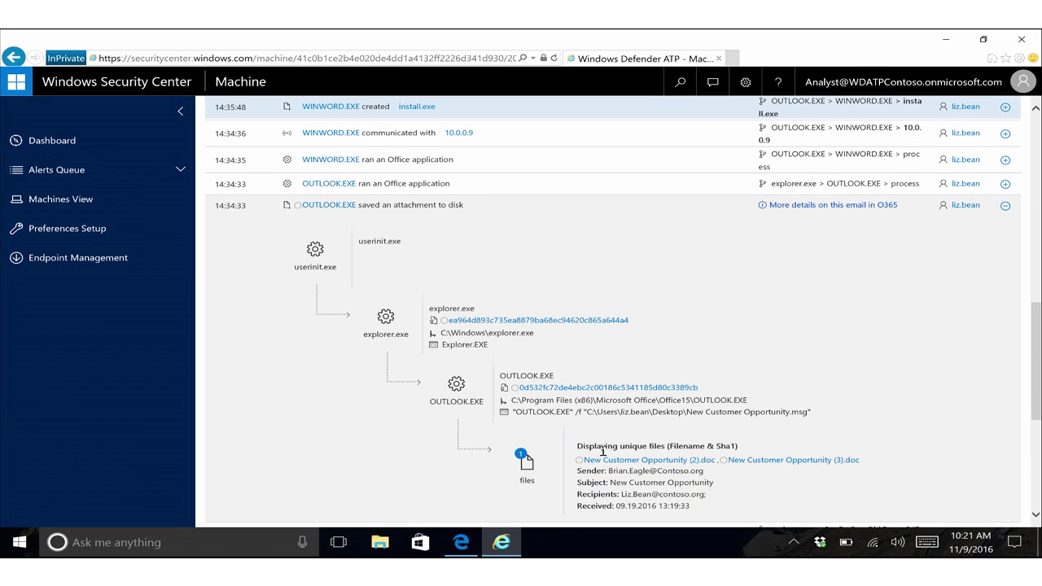
# - Open the Office 365 details for the 14:34:33 attachment email, show the email list and sort it by date ascending
pyautogui.click(827, 210)
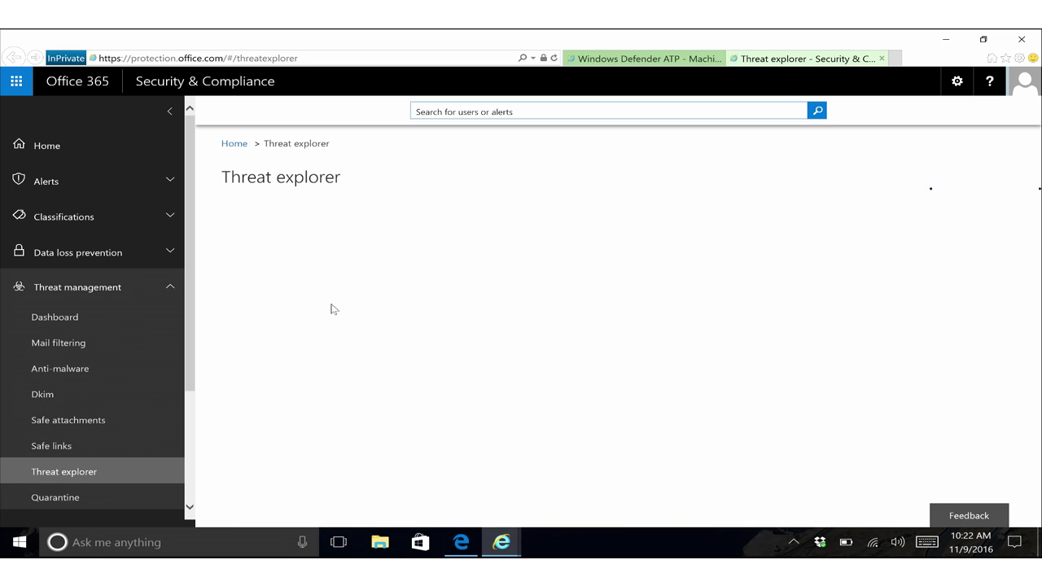
pyautogui.scroll(-3, 315, 295)
pyautogui.click(347, 412)
pyautogui.scroll(-2, 285, 391)
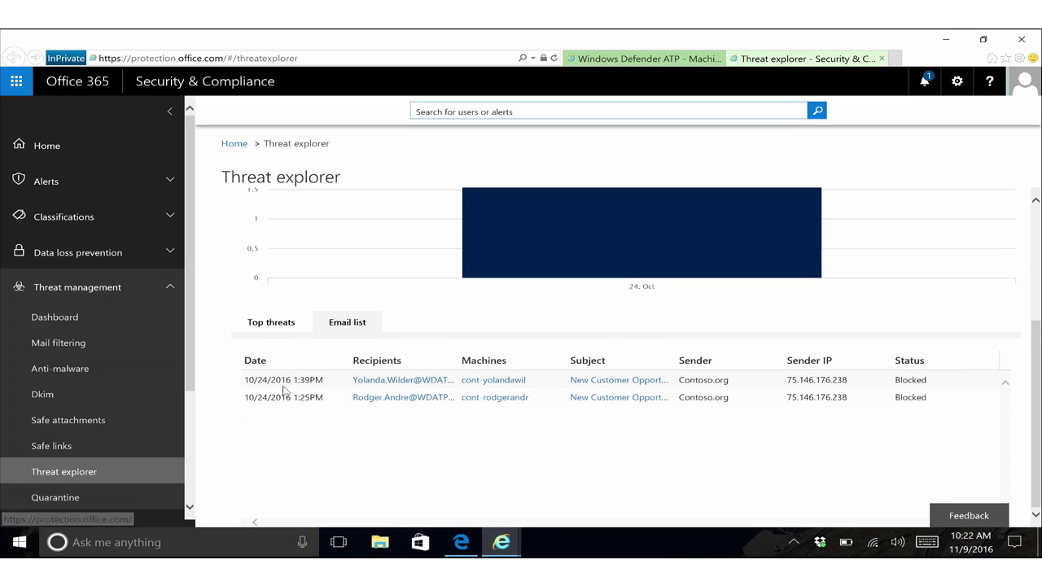
pyautogui.click(260, 367)
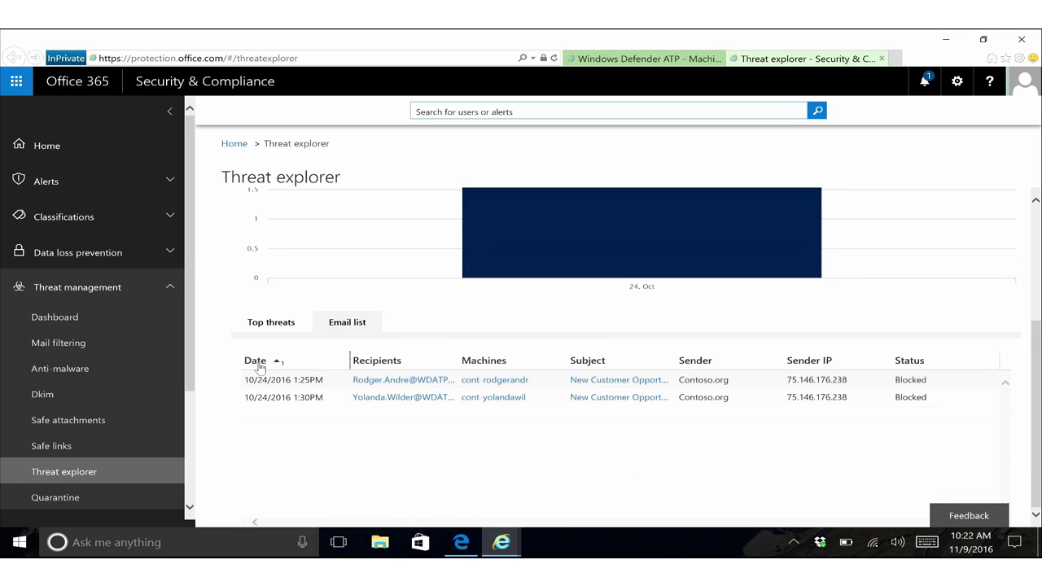